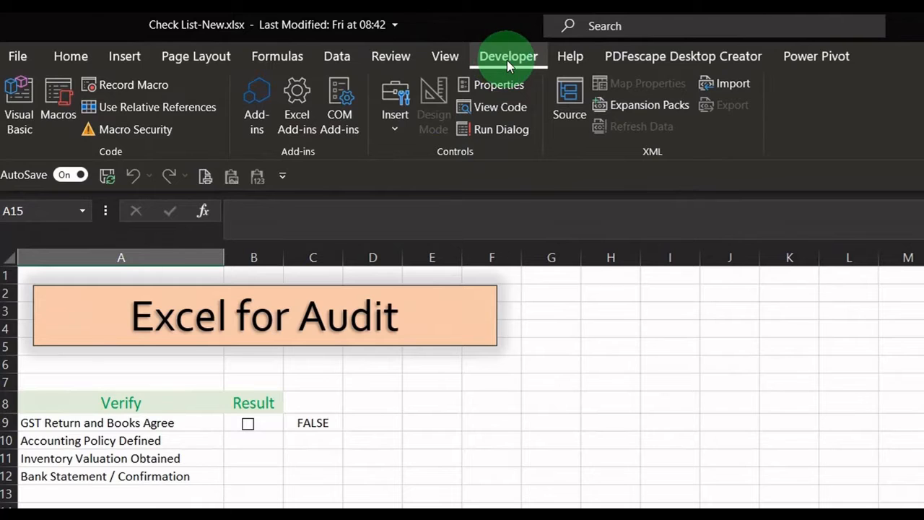
# Step: Make sure the Developer tab is enabled among the main tabs in the ribbon customization options
pyautogui.click(18, 57)
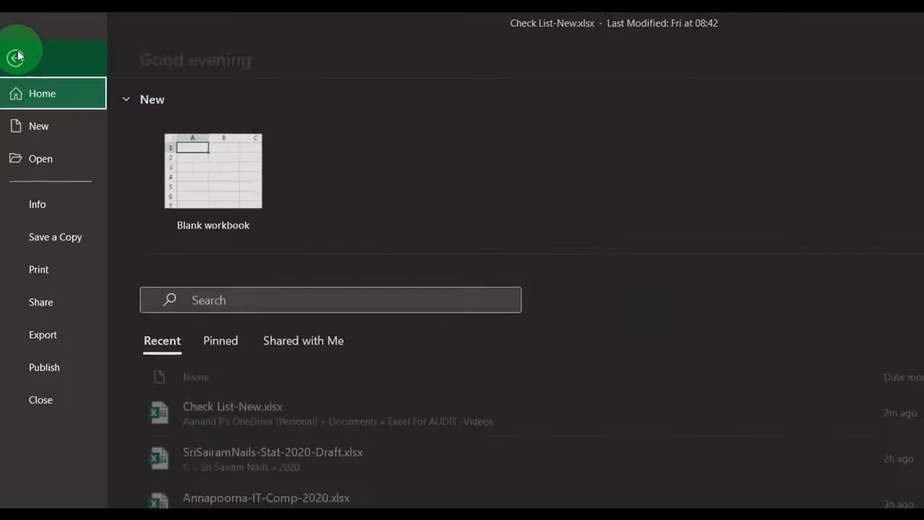
pyautogui.click(57, 489)
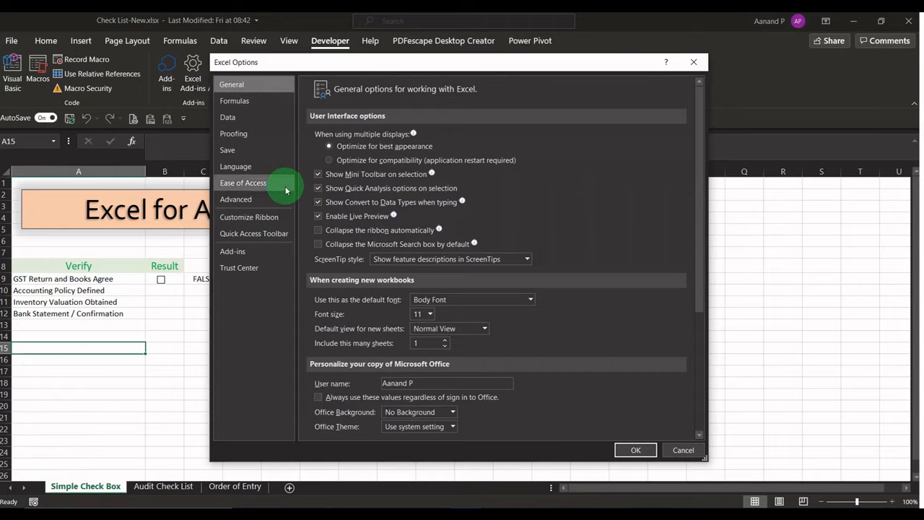
pyautogui.click(249, 216)
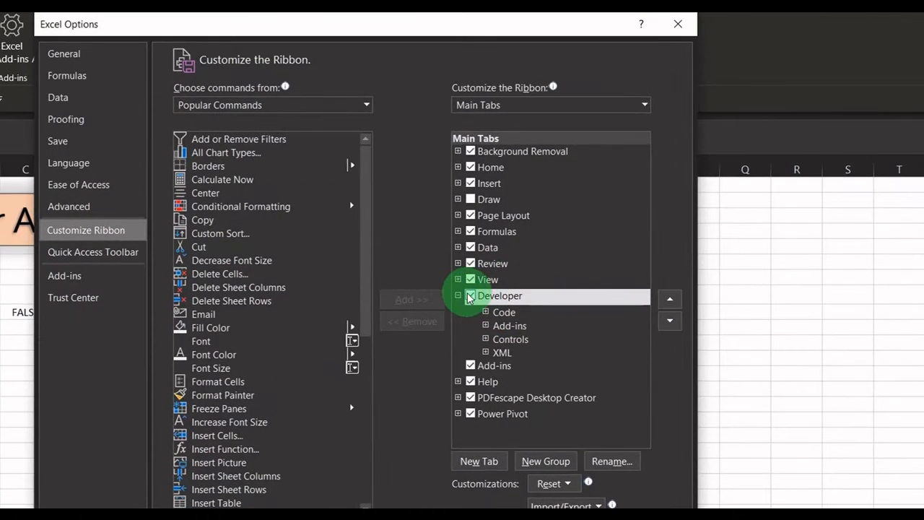
pyautogui.click(470, 296)
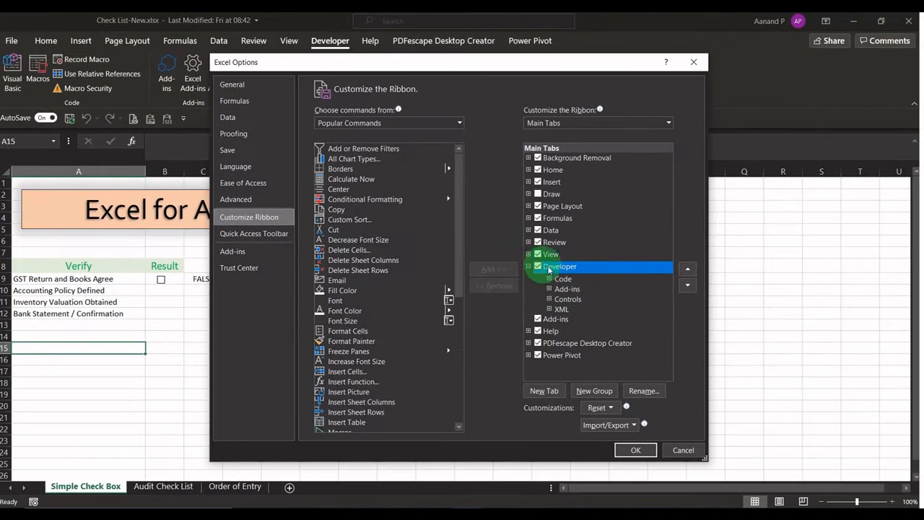
pyautogui.click(636, 450)
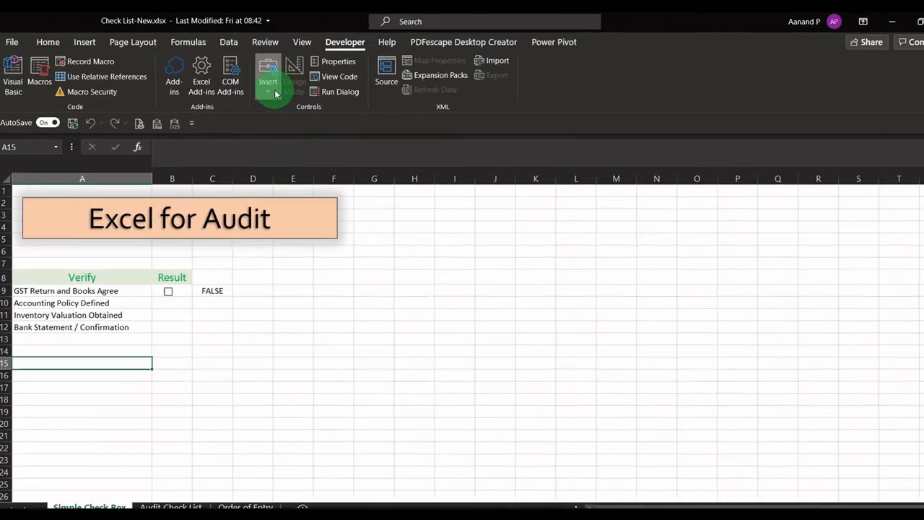
# Step: Insert a small form-control check box in cell E9, beside the audit checklist
pyautogui.click(260, 83)
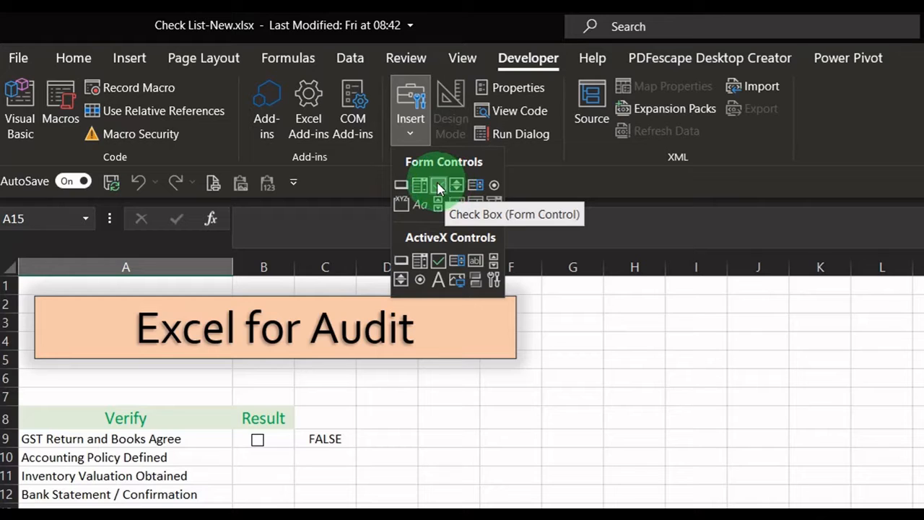
pyautogui.click(438, 188)
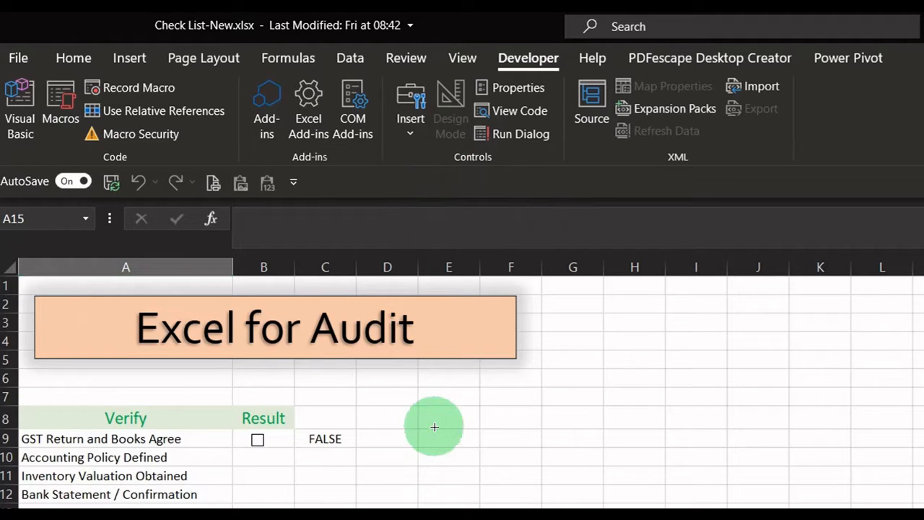
pyautogui.moveTo(436, 429); pyautogui.dragTo(454, 443)
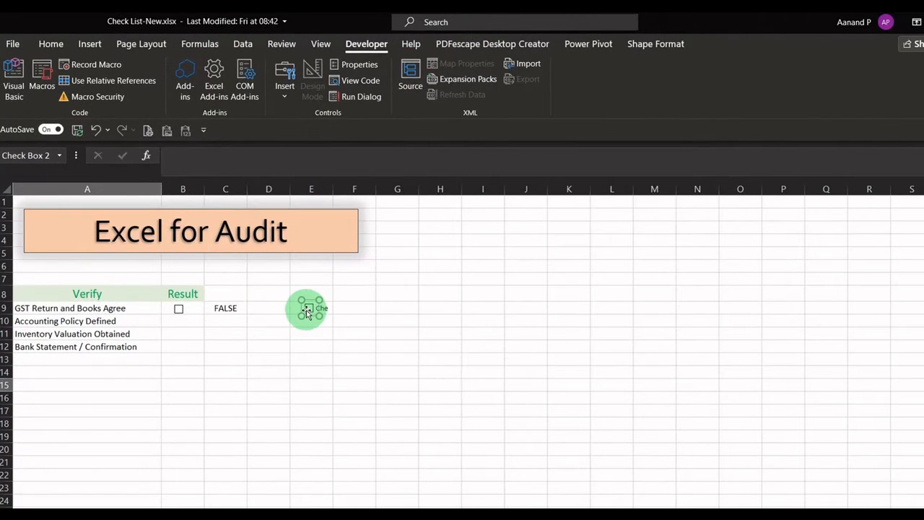
# Step: Open the format settings of the new check box and set its cell link to $F$9
pyautogui.rightClick(307, 309)
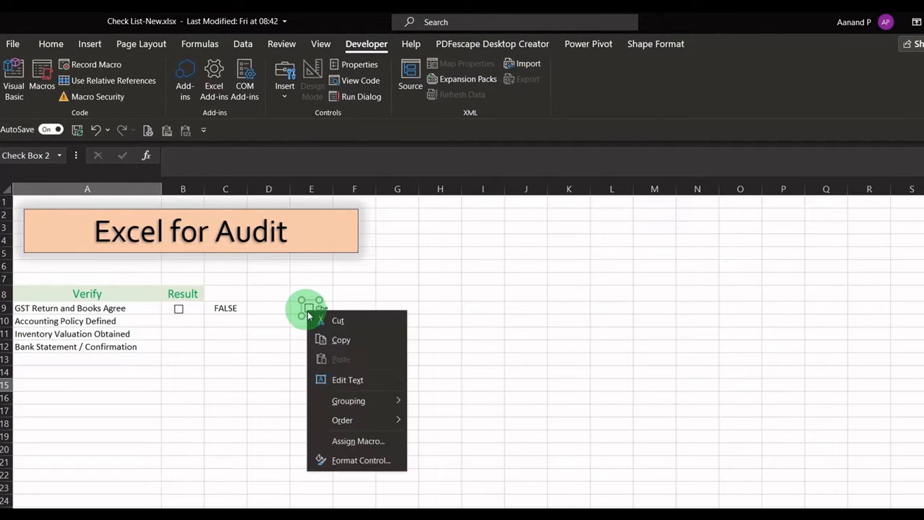
pyautogui.click(353, 460)
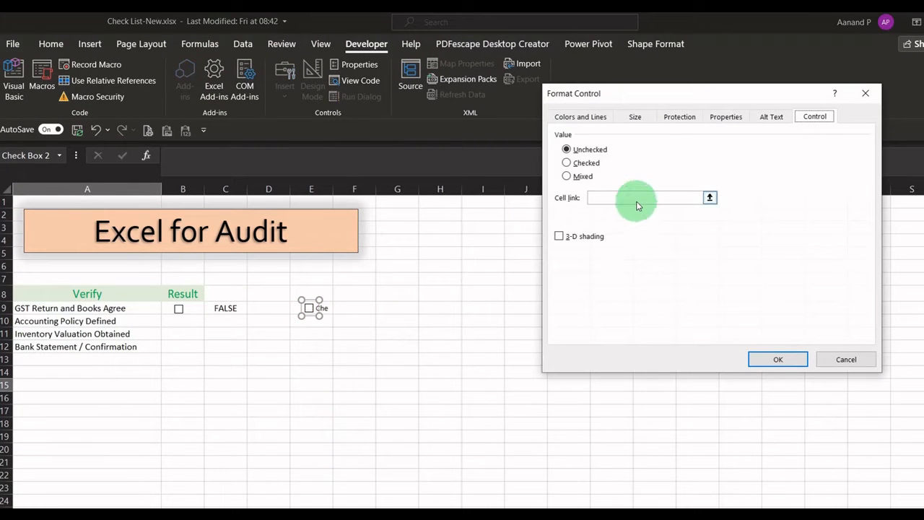
pyautogui.click(710, 198)
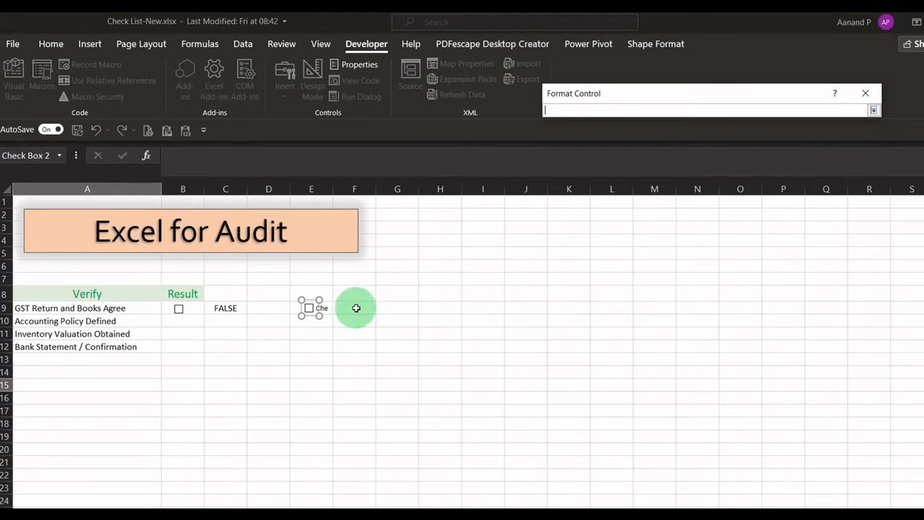
pyautogui.click(356, 309)
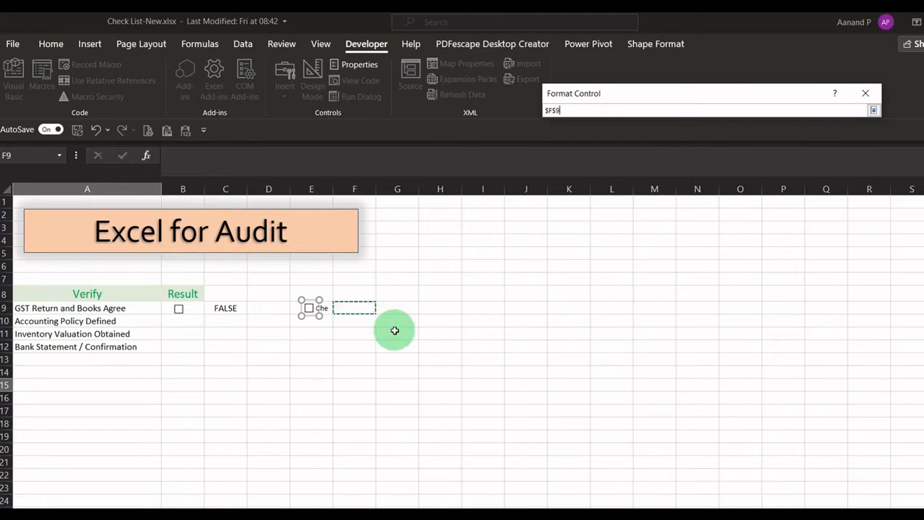
pyautogui.click(874, 111)
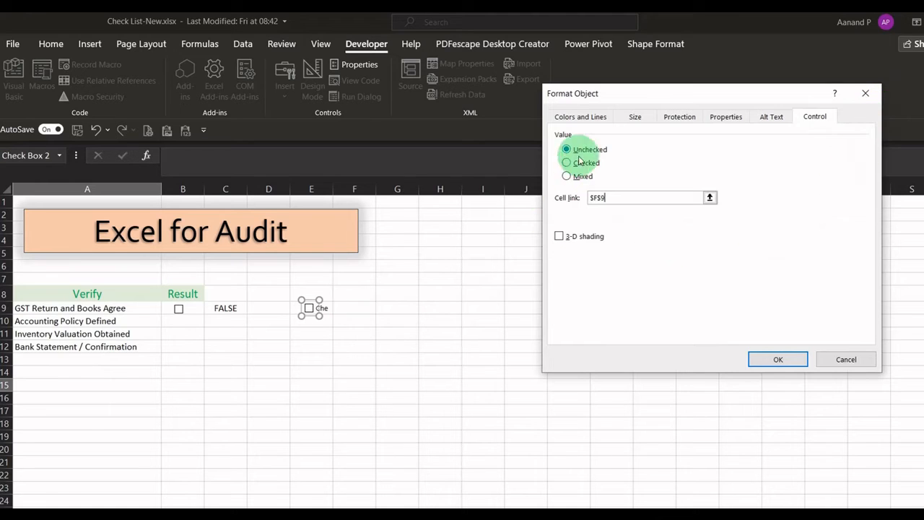
# Step: Give the check box a bright green fill, review its size, protection and positioning settings, and apply the formatting
pyautogui.click(586, 122)
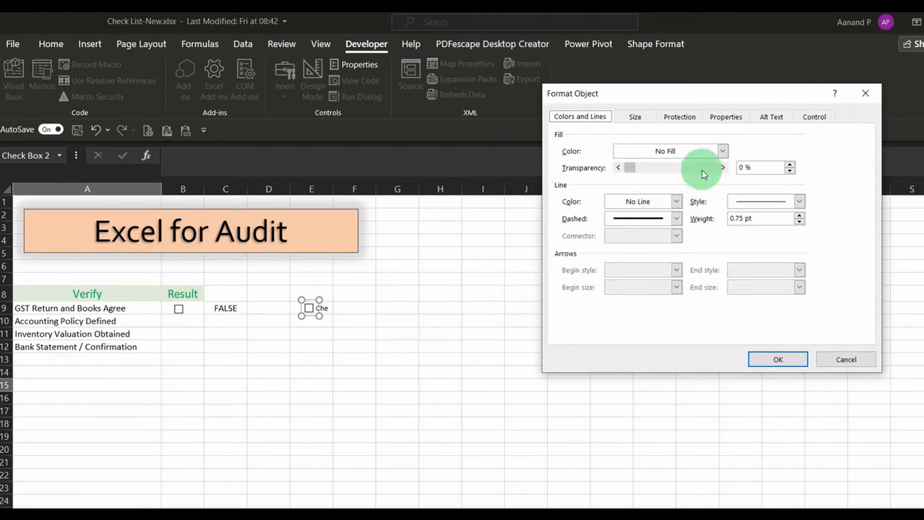
pyautogui.click(661, 153)
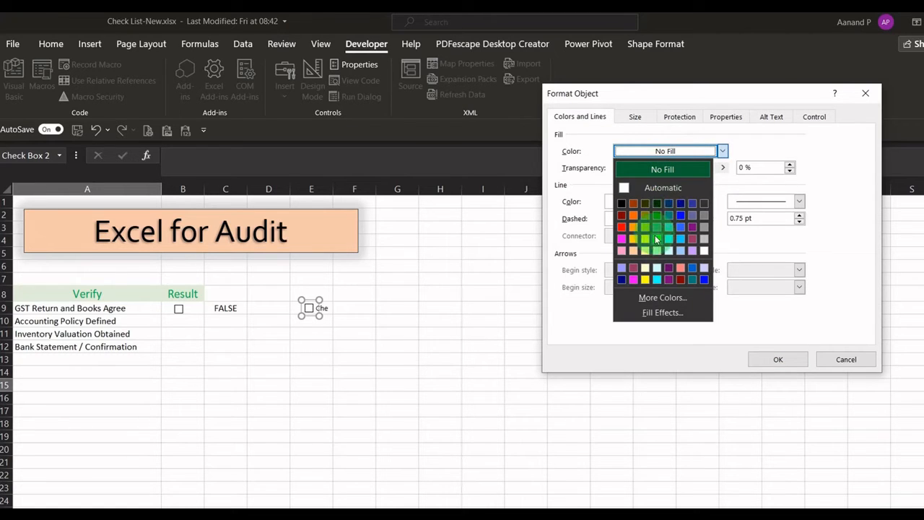
pyautogui.click(656, 240)
pyautogui.click(649, 119)
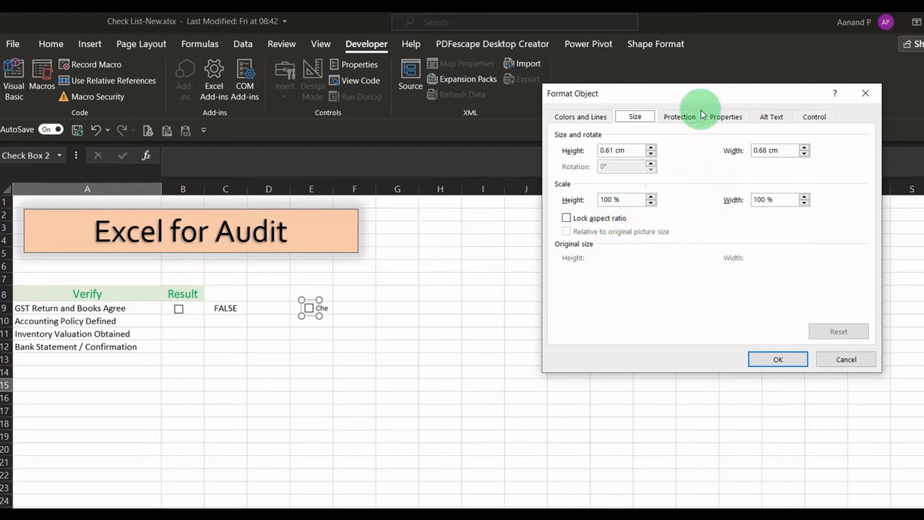
pyautogui.click(690, 124)
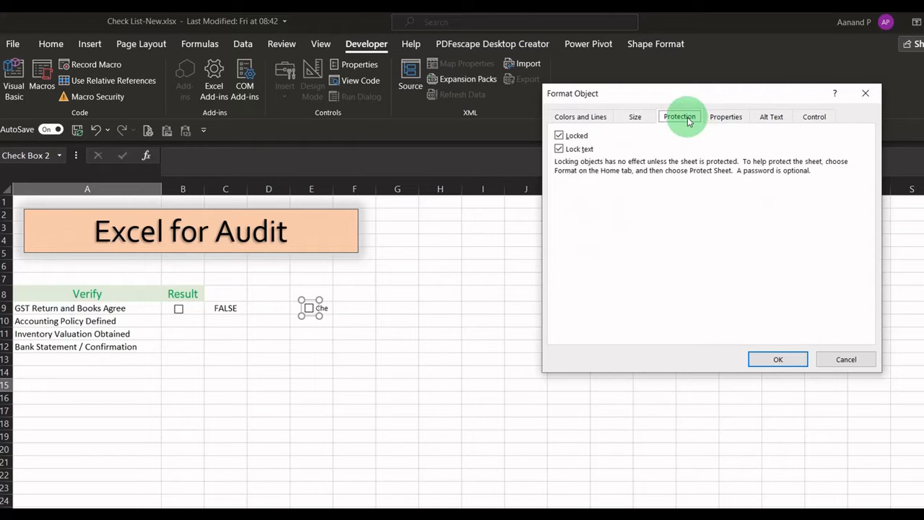
pyautogui.click(731, 121)
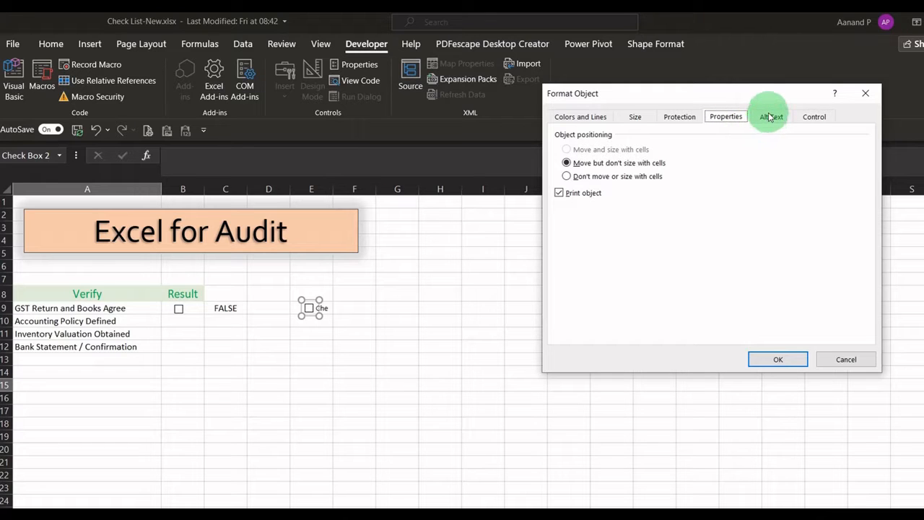
pyautogui.press('Return')
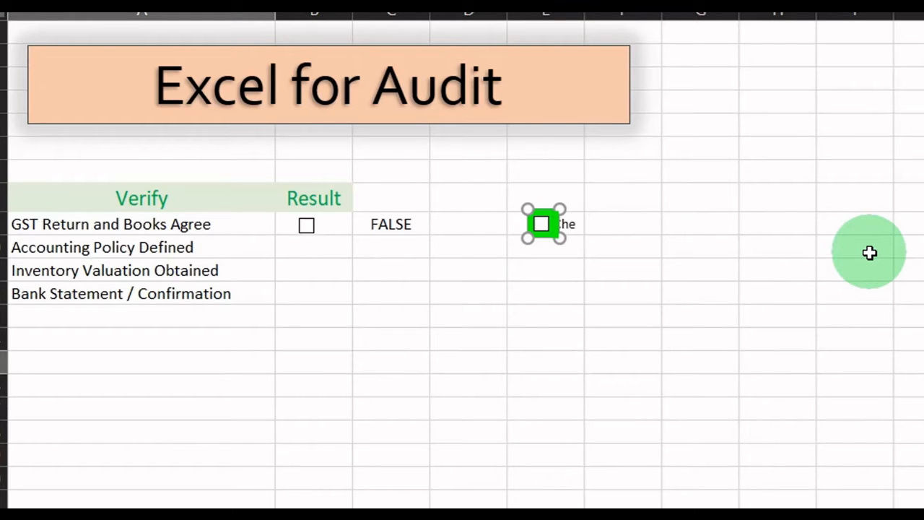
# Step: Test the green check box by ticking and unticking it to see its linked cell respond
pyautogui.click(574, 293)
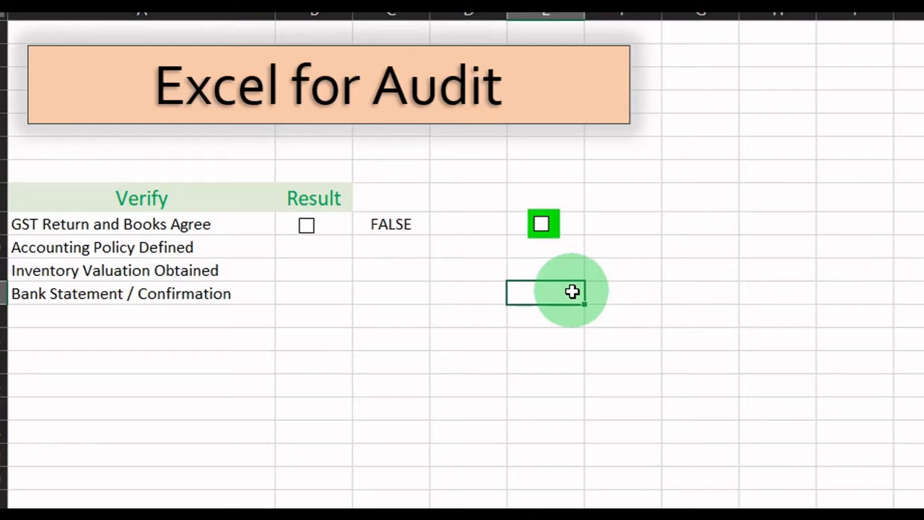
pyautogui.click(541, 226)
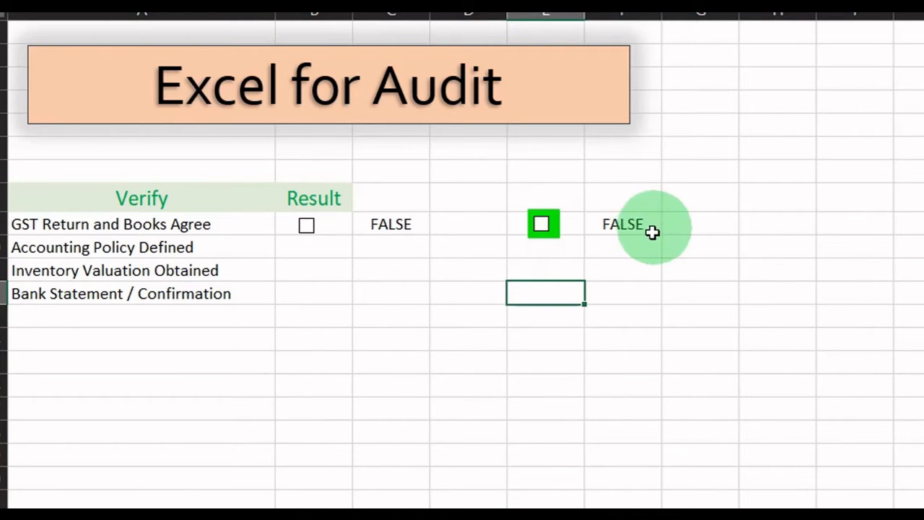
# Step: Fill the Result check box in B9 down to B12 so every checklist item has one
pyautogui.click(332, 227)
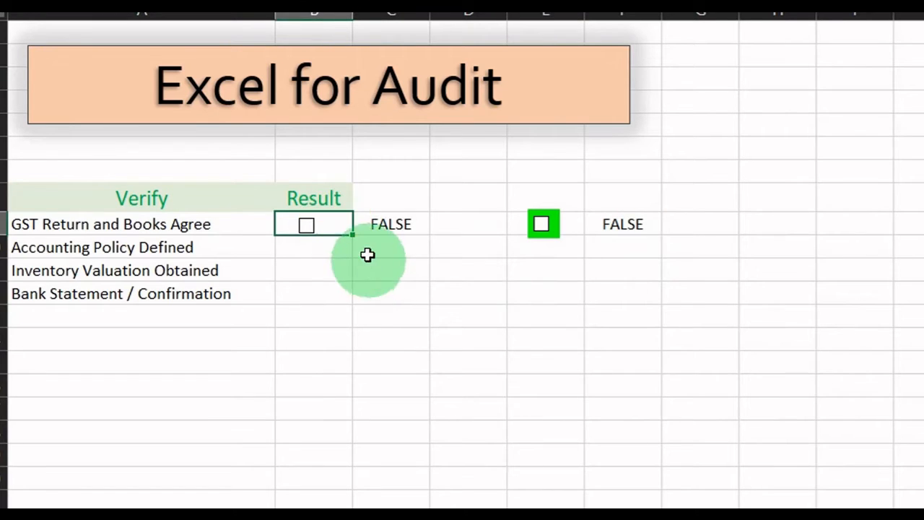
pyautogui.moveTo(352, 236); pyautogui.dragTo(341, 301)
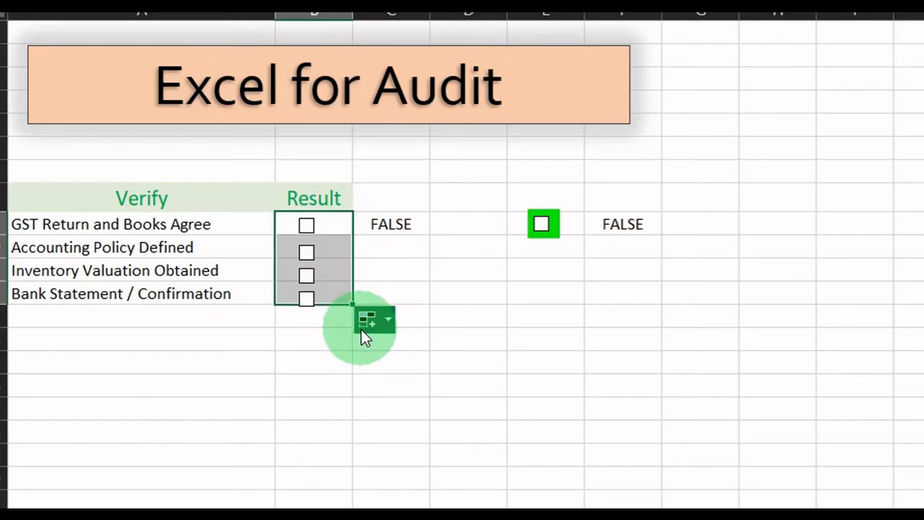
pyautogui.click(333, 263)
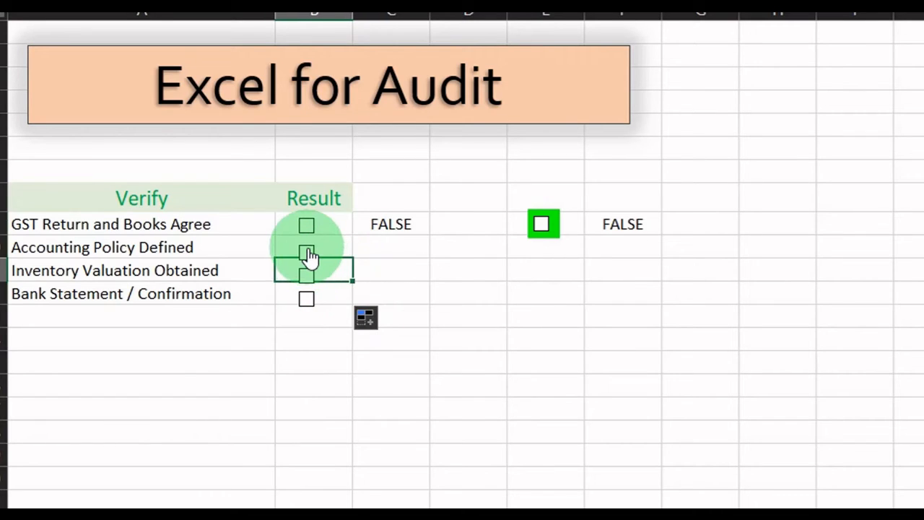
# Step: Set the cell link of the Accounting Policy Defined check box to C10
pyautogui.keyDown('ctrl'); pyautogui.click(309, 253); pyautogui.keyUp('ctrl')
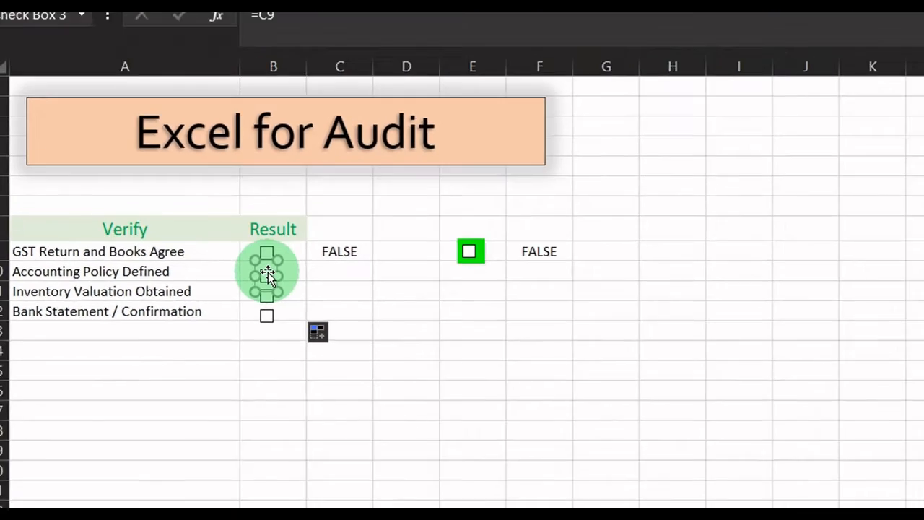
pyautogui.hotkey('ctrl', '1')
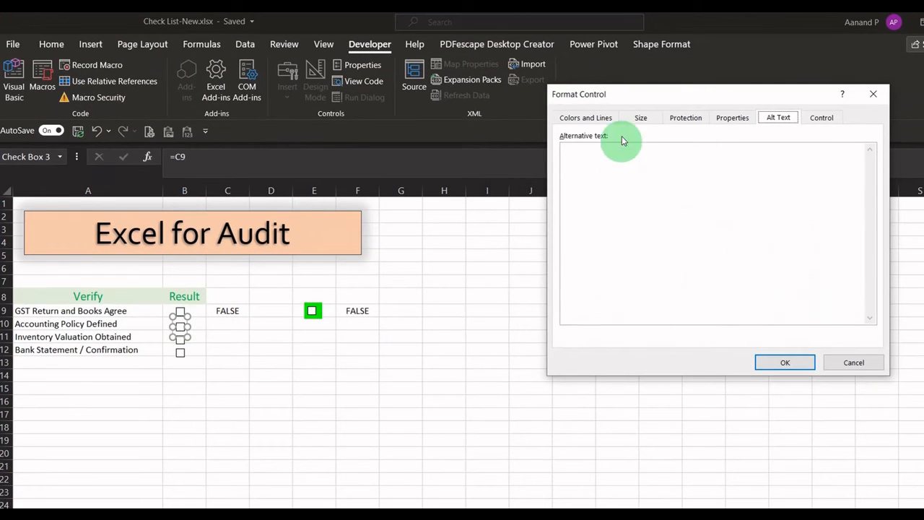
pyautogui.click(821, 120)
pyautogui.click(615, 206)
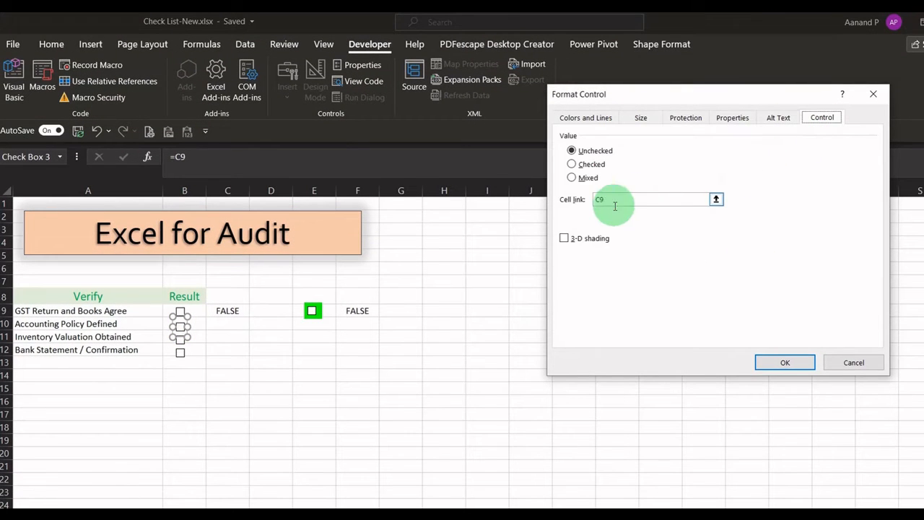
pyautogui.click(684, 203)
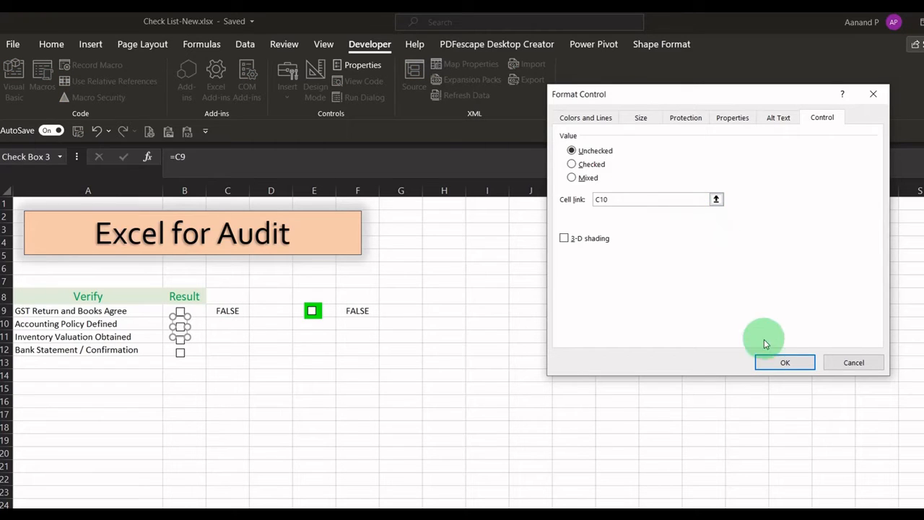
pyautogui.click(771, 364)
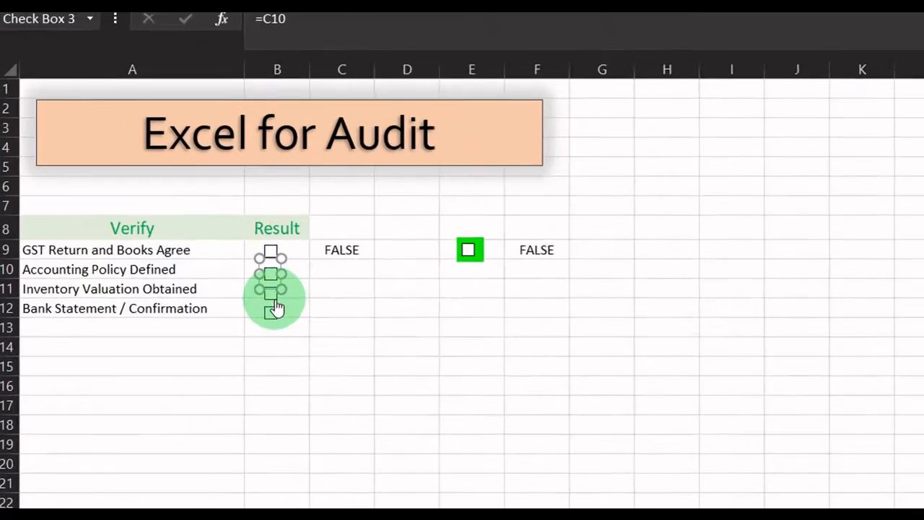
# Step: Select only the Inventory Valuation Obtained check box and set its cell link to C11
pyautogui.keyDown('ctrl'); pyautogui.click(183, 345); pyautogui.keyUp('ctrl')
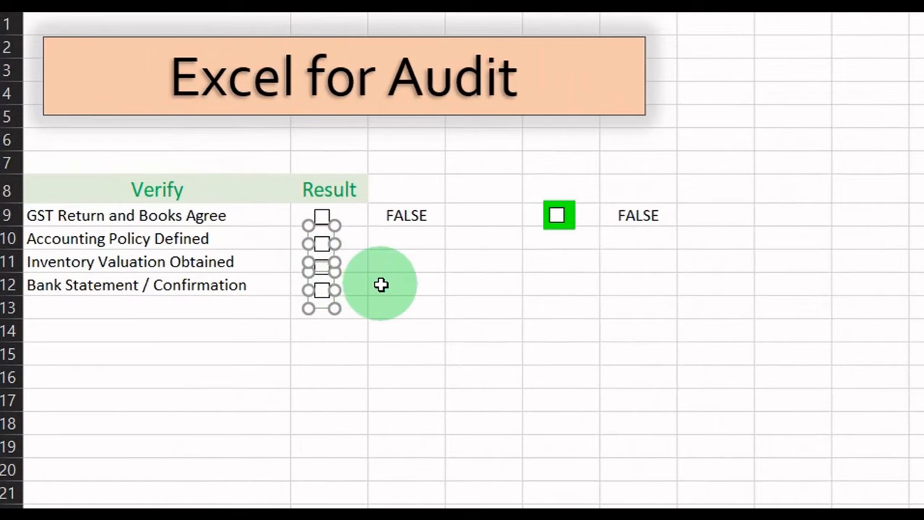
pyautogui.click(380, 284)
pyautogui.keyDown('ctrl'); pyautogui.click(323, 267); pyautogui.keyUp('ctrl')
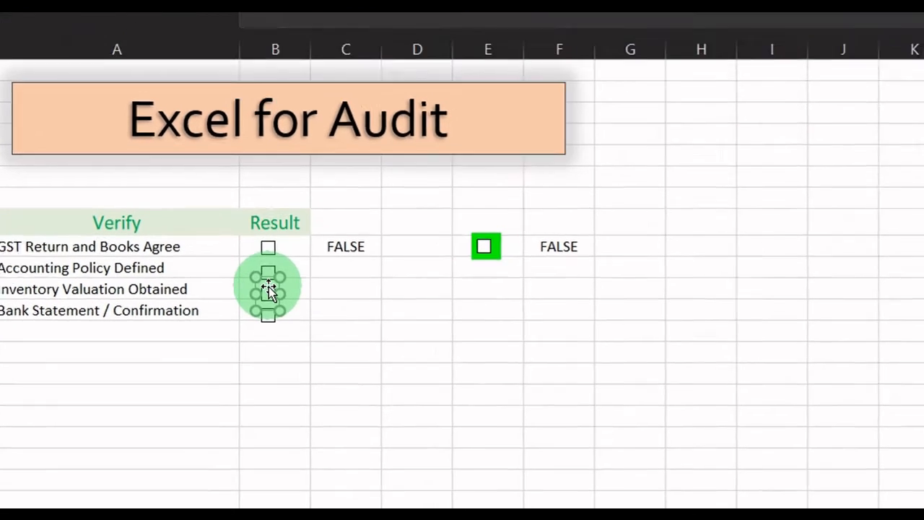
pyautogui.hotkey('ctrl', '1')
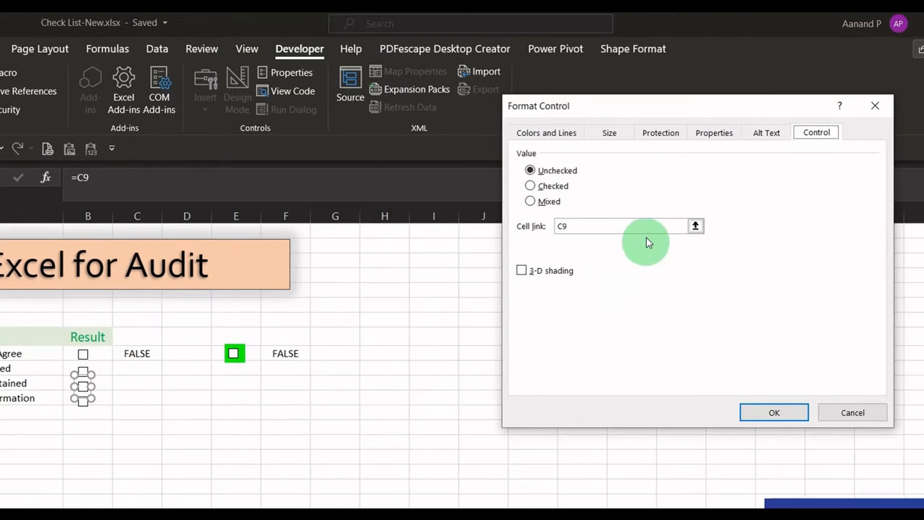
pyautogui.click(646, 232)
pyautogui.write('c11')
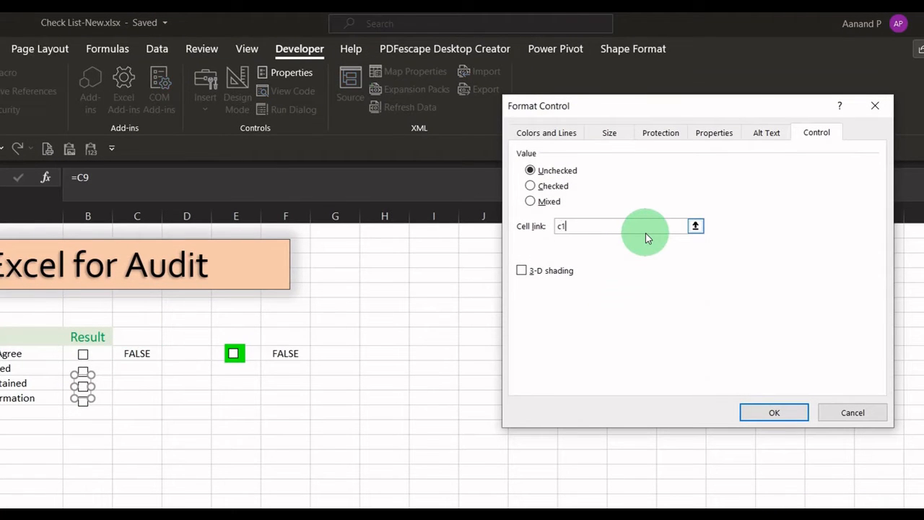
pyautogui.click(774, 413)
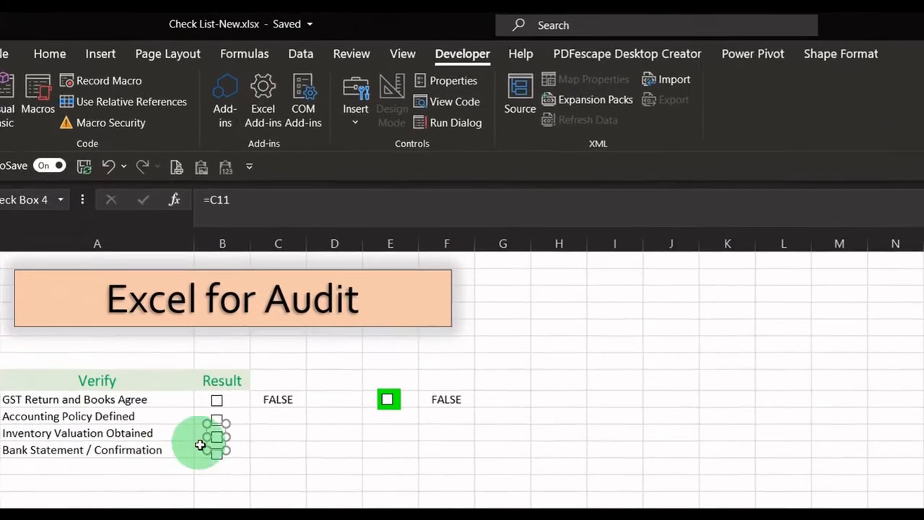
# Step: Select the Bank Statement / Confirmation check box and set its cell link to C12
pyautogui.click(137, 455)
pyautogui.keyDown('ctrl'); pyautogui.click(238, 460); pyautogui.keyUp('ctrl')
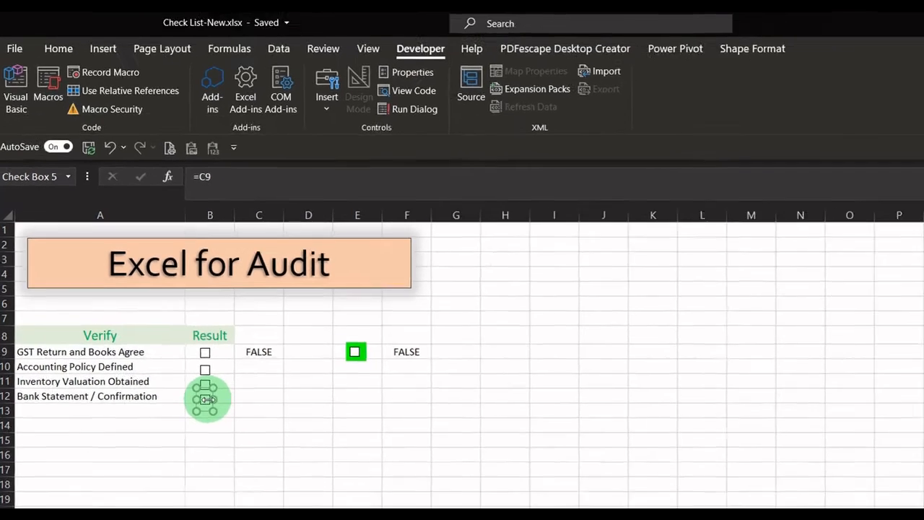
pyautogui.hotkey('ctrl', '1')
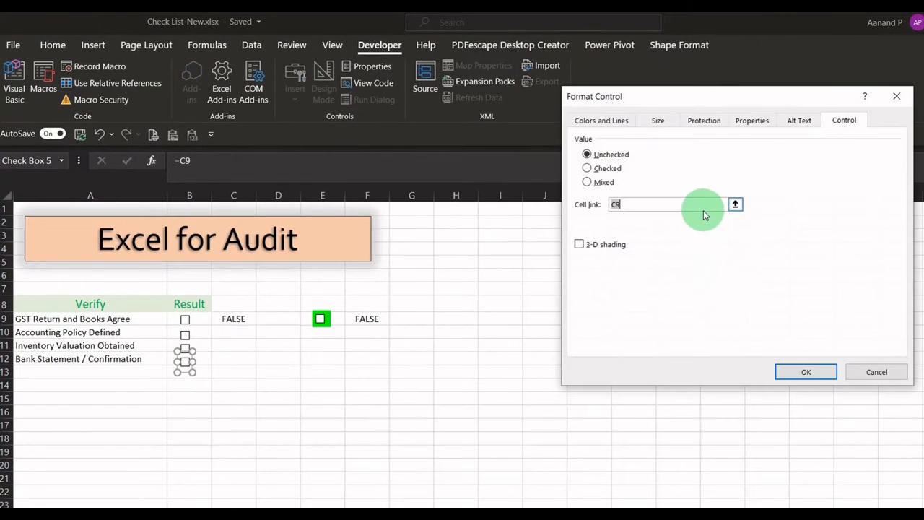
pyautogui.write('c12')
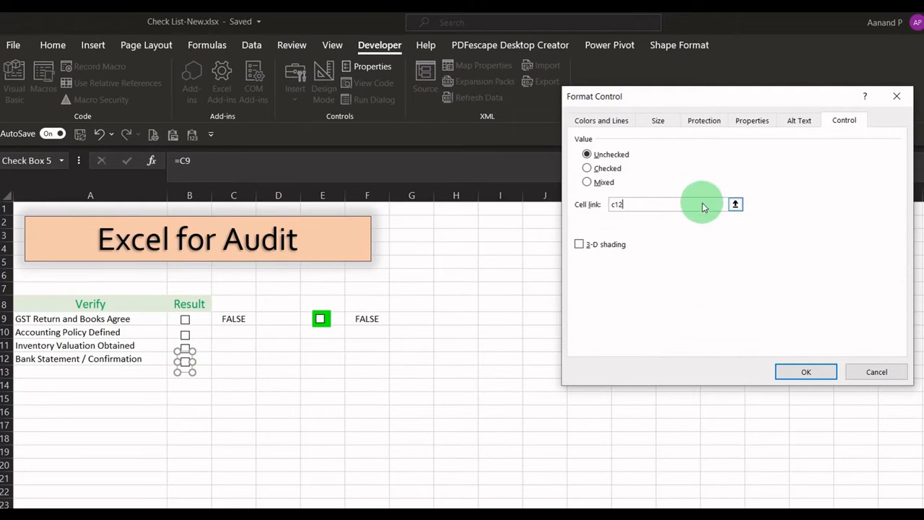
pyautogui.click(806, 372)
pyautogui.click(176, 411)
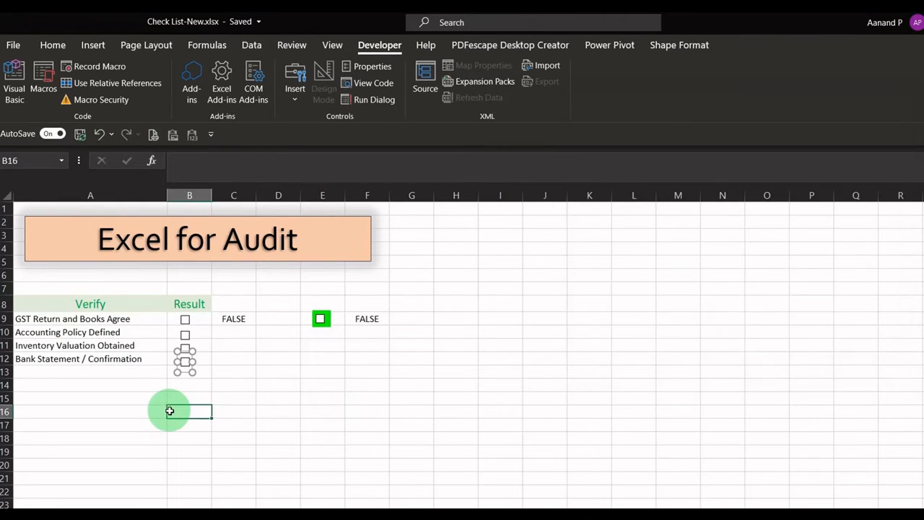
# Step: Test the Result check boxes by ticking and unticking them to see their linked cells in column C respond
pyautogui.click(185, 320)
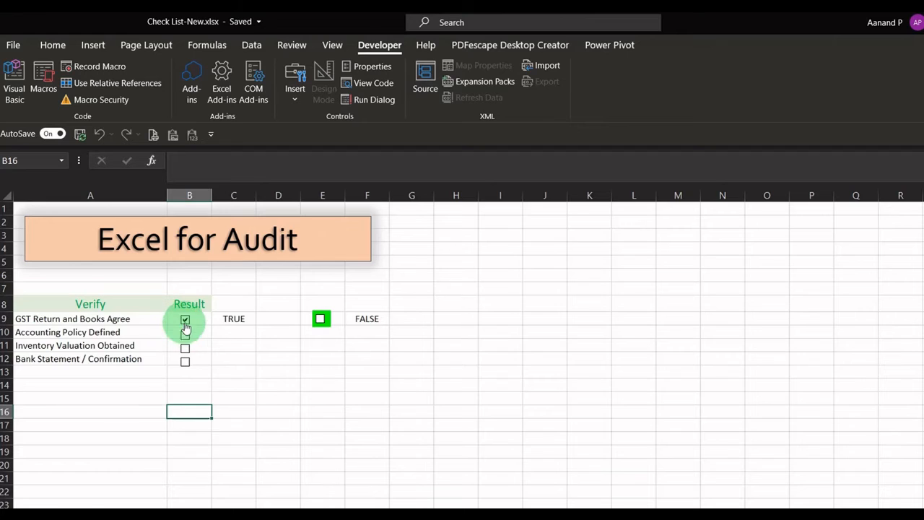
pyautogui.click(185, 321)
pyautogui.click(186, 336)
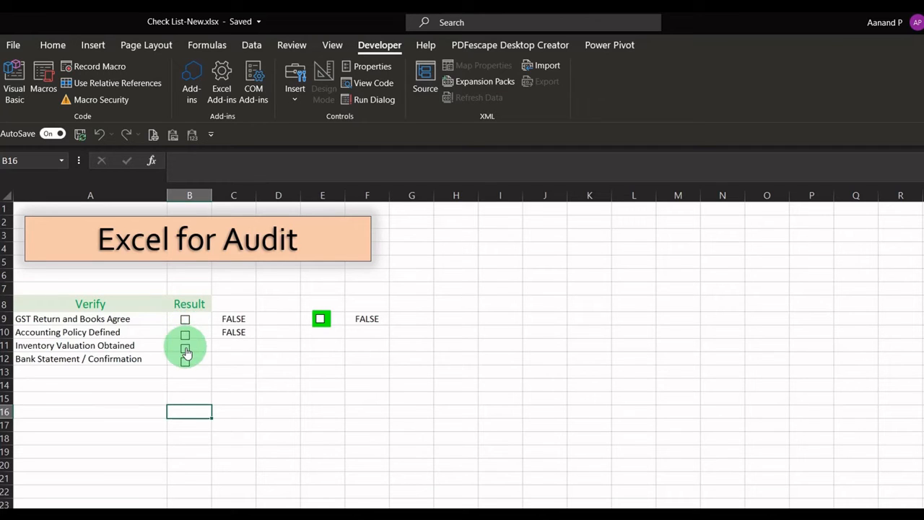
pyautogui.click(186, 348)
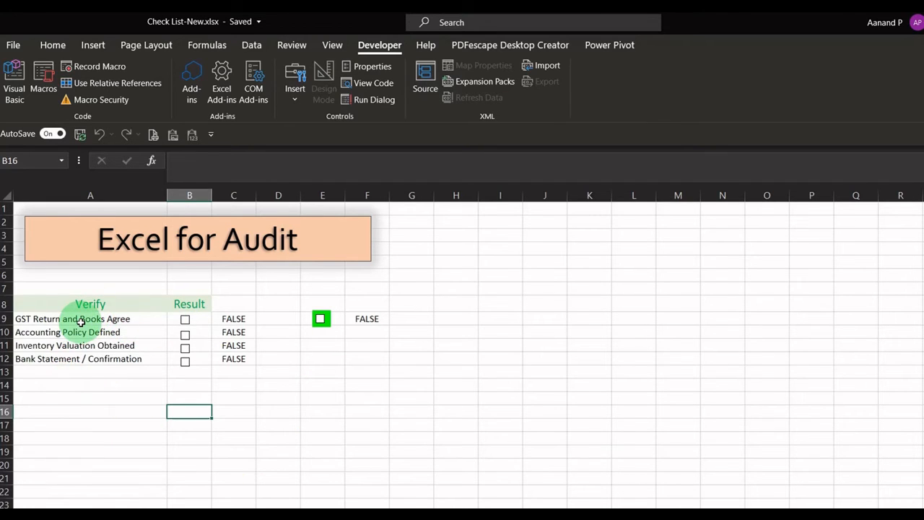
# Step: Create a formula-based conditional formatting rule for the checklist items in A9:A12 with the formula =$C9
pyautogui.moveTo(82, 318); pyautogui.dragTo(87, 361)
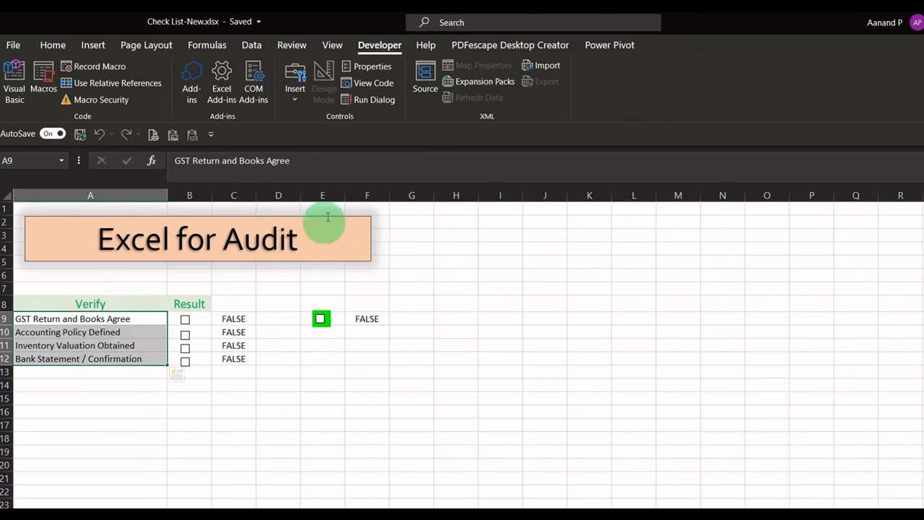
pyautogui.click(94, 46)
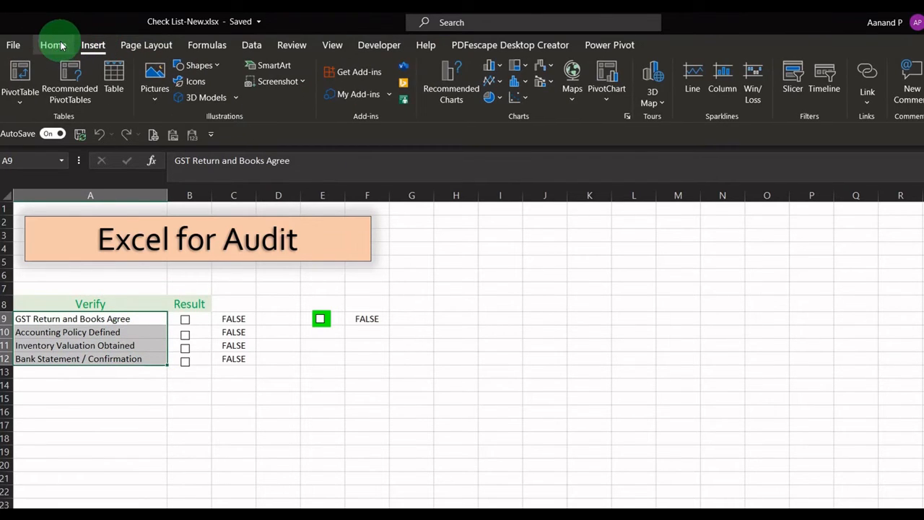
pyautogui.click(55, 46)
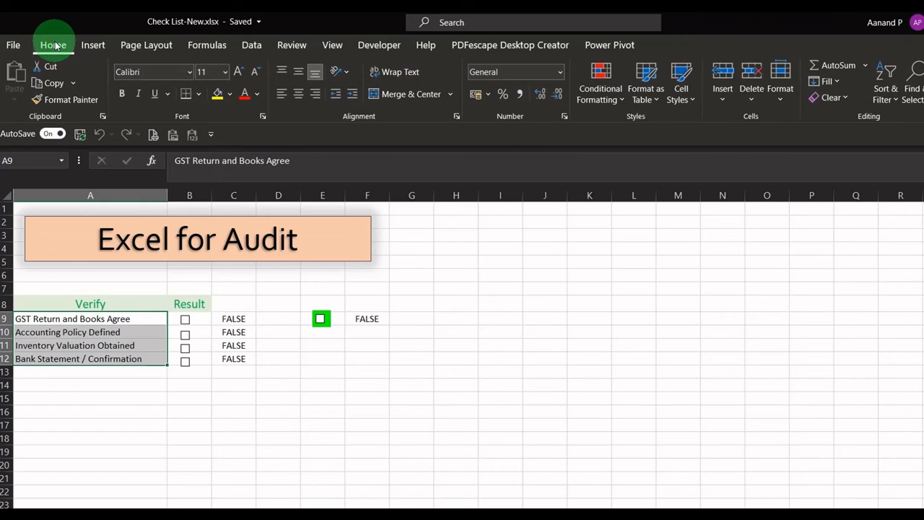
pyautogui.click(598, 102)
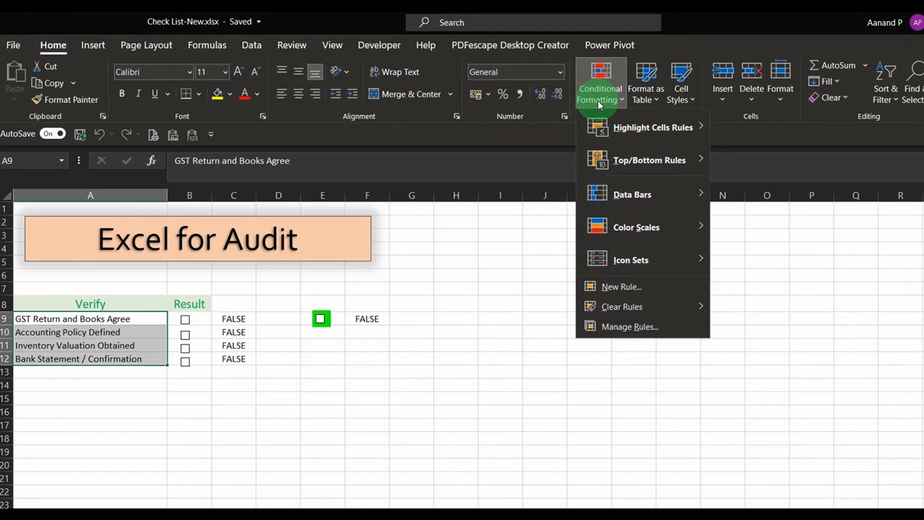
pyautogui.click(611, 289)
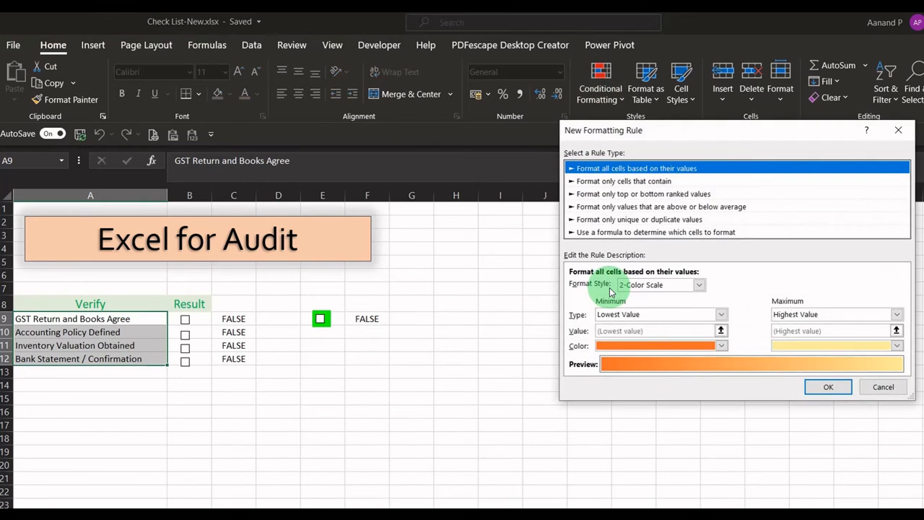
pyautogui.click(637, 233)
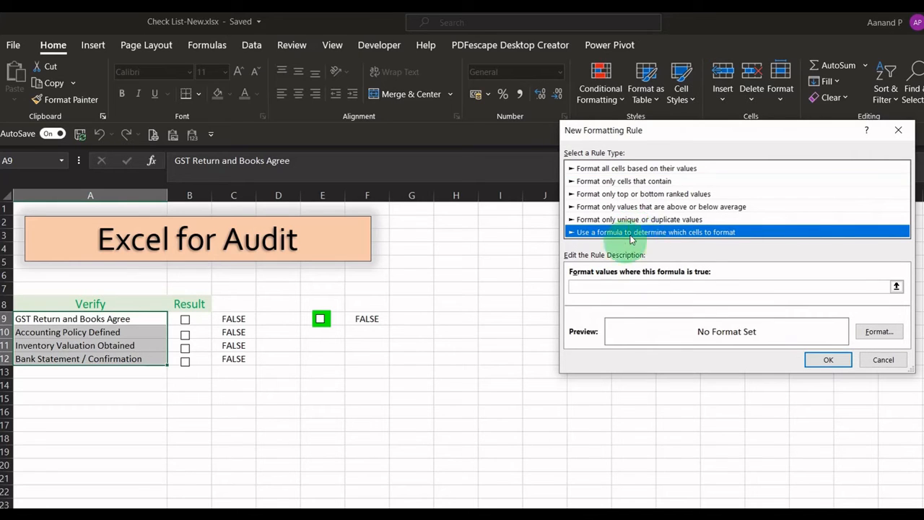
pyautogui.click(630, 289)
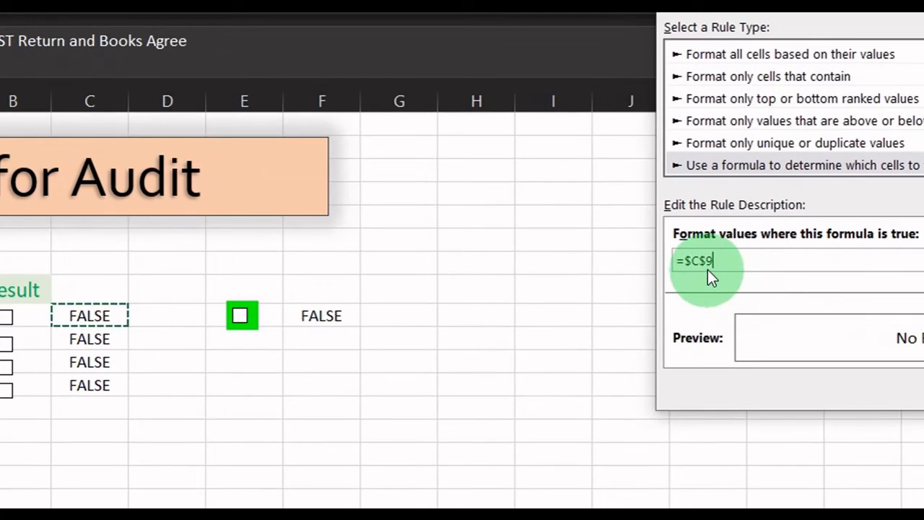
pyautogui.click(590, 287)
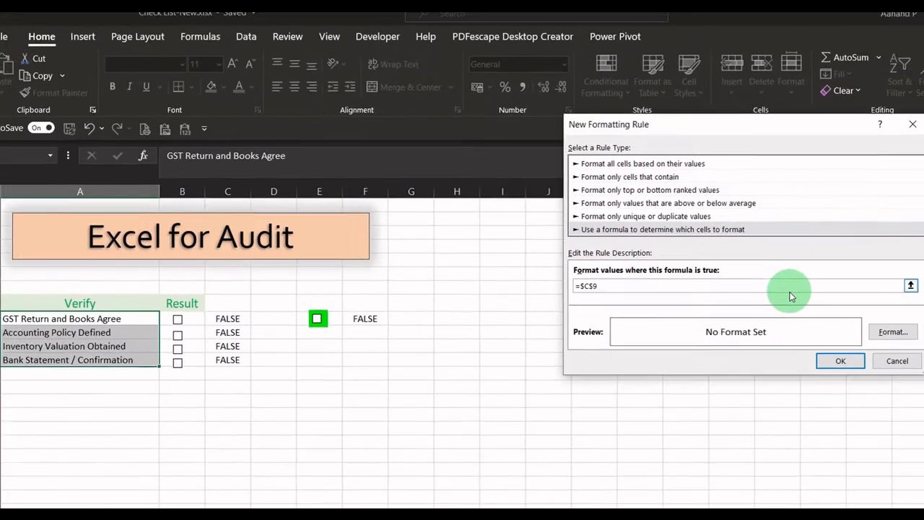
pyautogui.press('BackSpace')
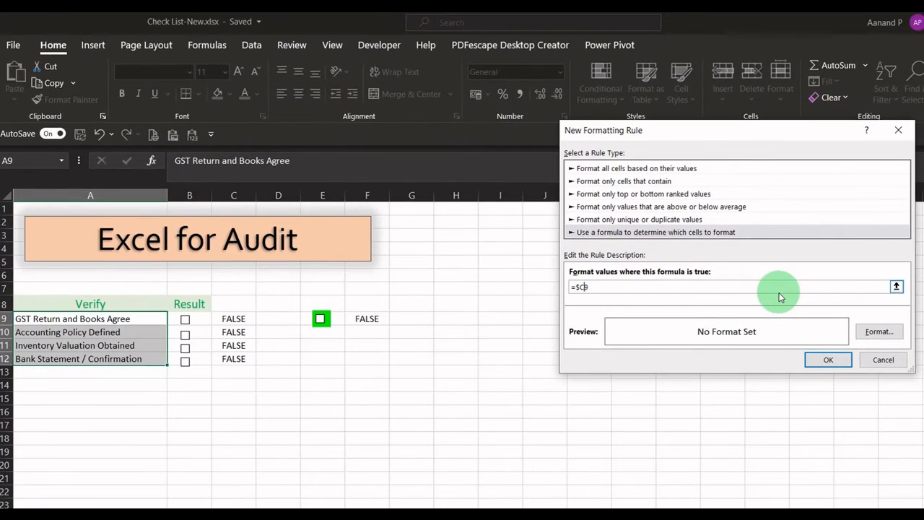
# Step: Give the rule a light blue fill and a dark blue font color, and apply it to the checklist items
pyautogui.click(879, 331)
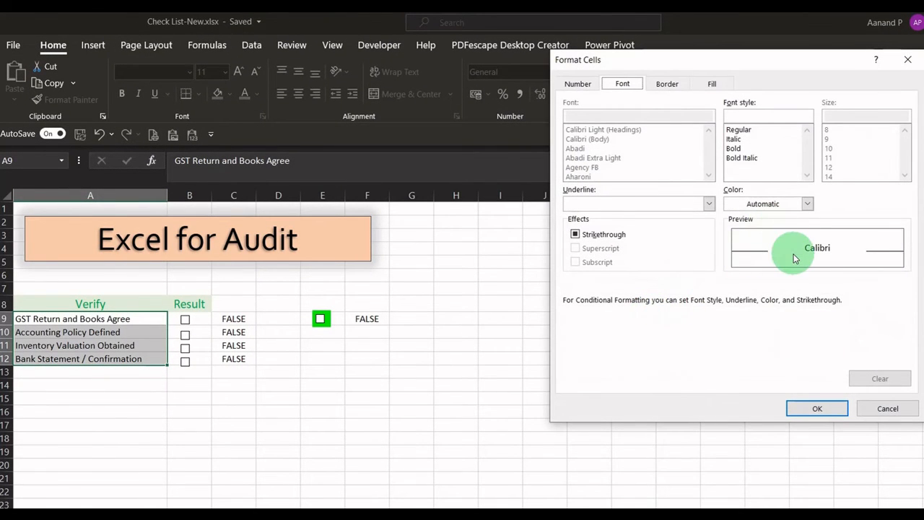
pyautogui.click(712, 84)
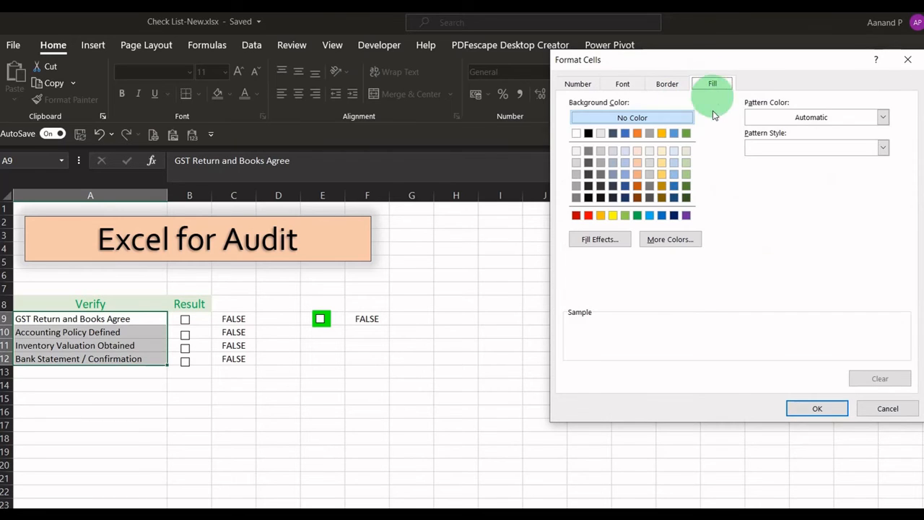
pyautogui.click(625, 150)
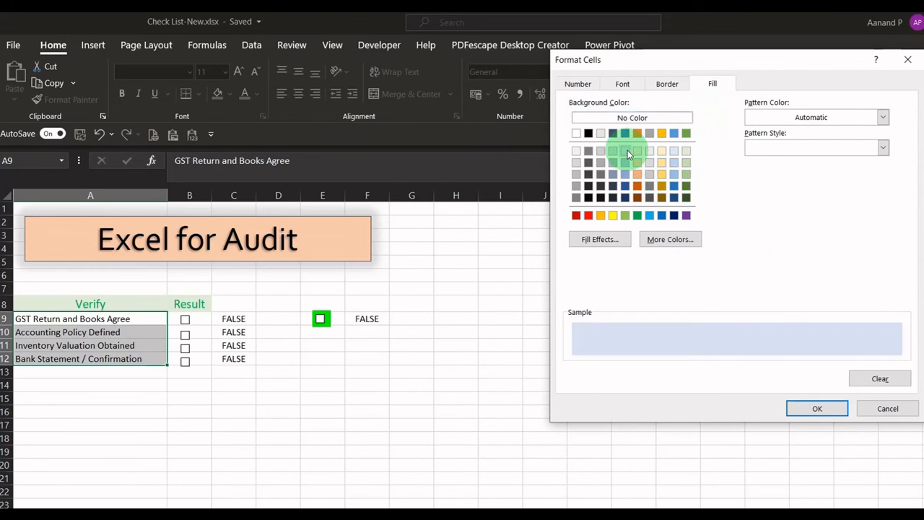
pyautogui.click(635, 85)
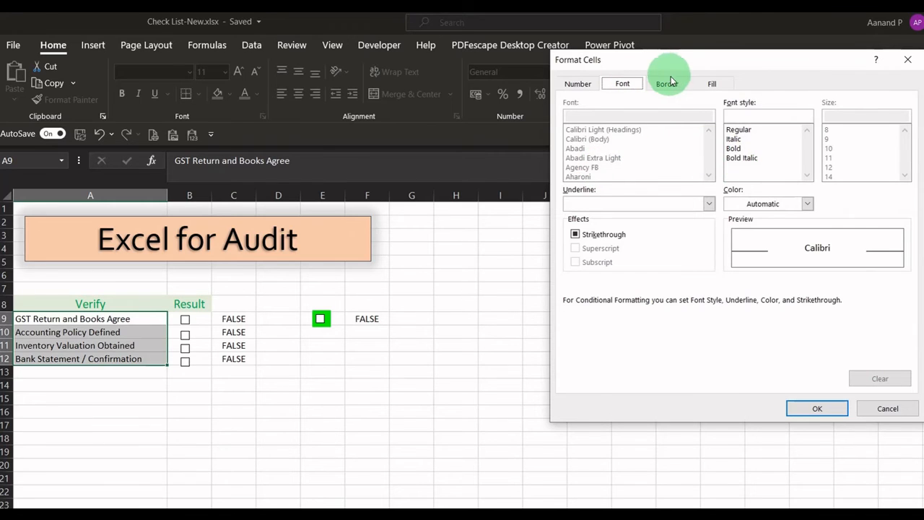
pyautogui.click(766, 204)
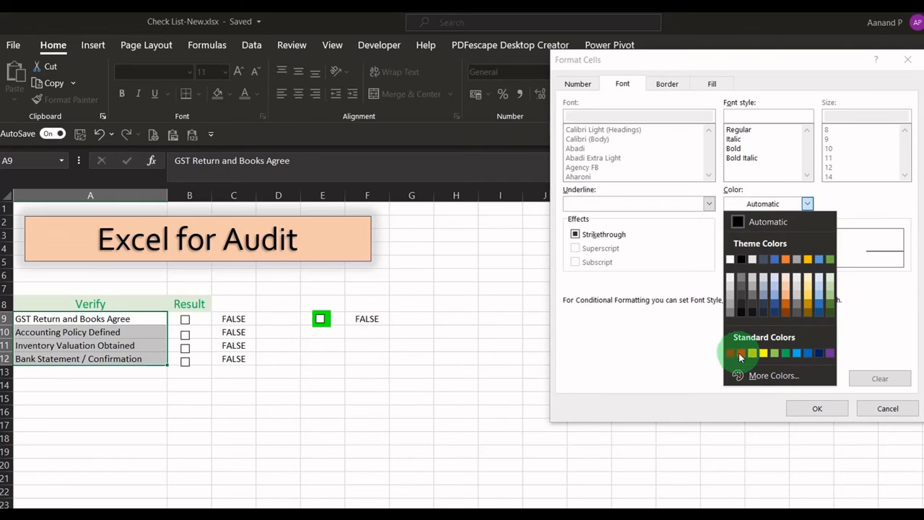
pyautogui.click(818, 353)
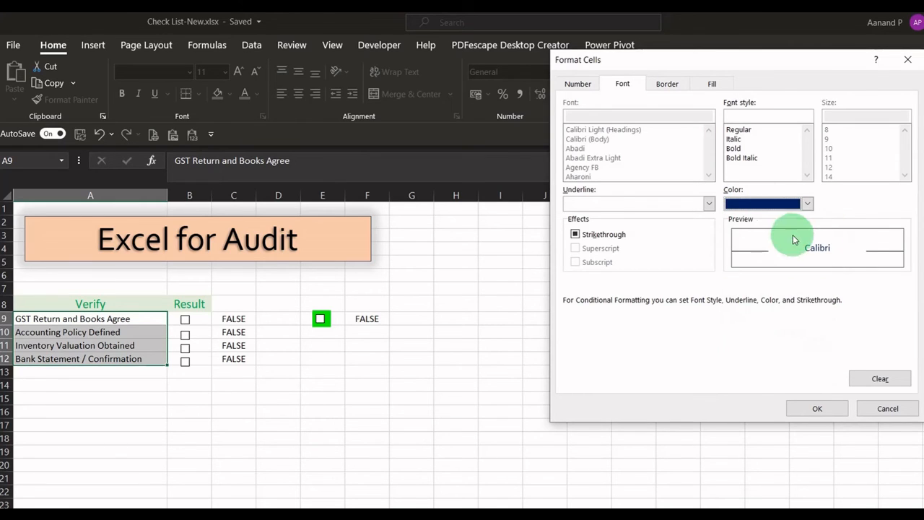
pyautogui.click(824, 402)
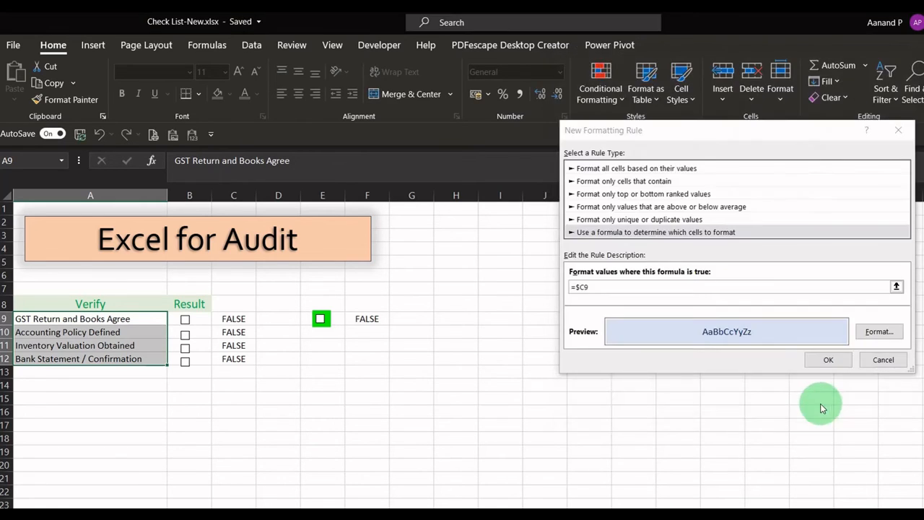
pyautogui.click(829, 360)
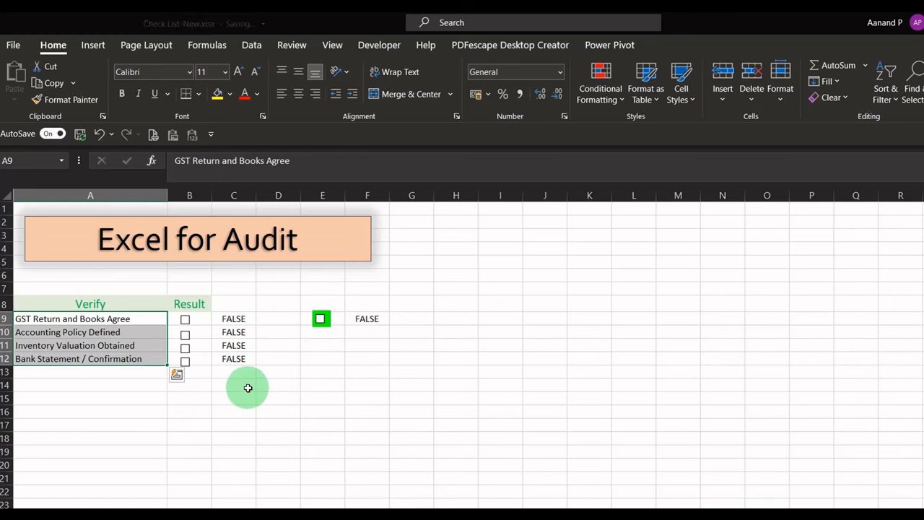
# Step: Test the conditional formatting by ticking all four Result check boxes and unticking them again from the last item upward
pyautogui.click(248, 387)
pyautogui.click(185, 319)
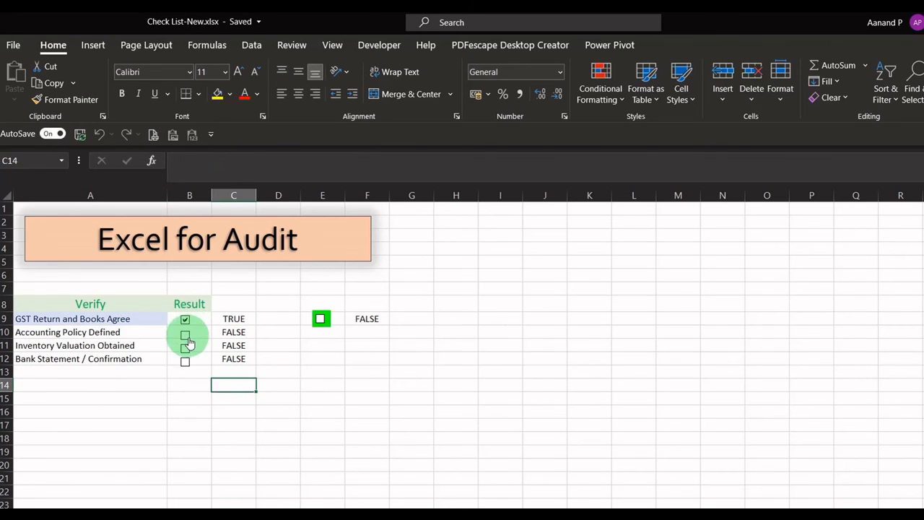
pyautogui.click(185, 335)
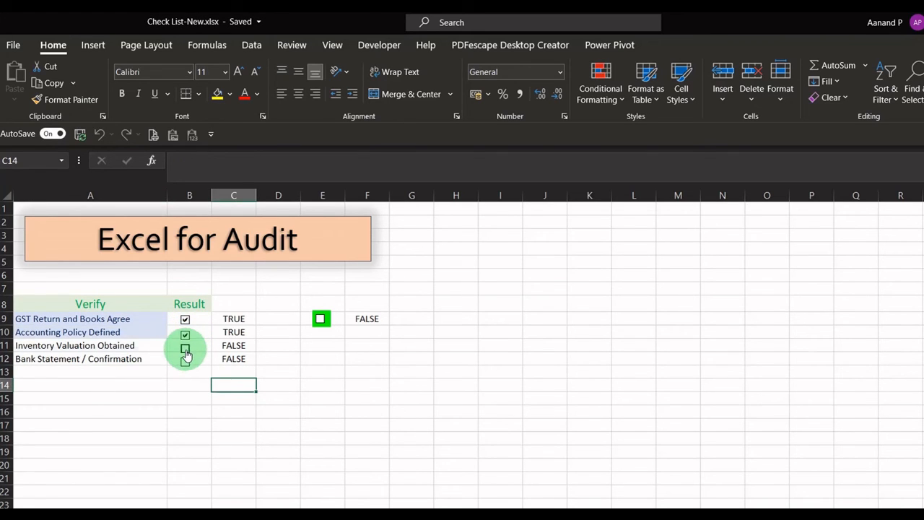
pyautogui.click(186, 350)
pyautogui.click(186, 363)
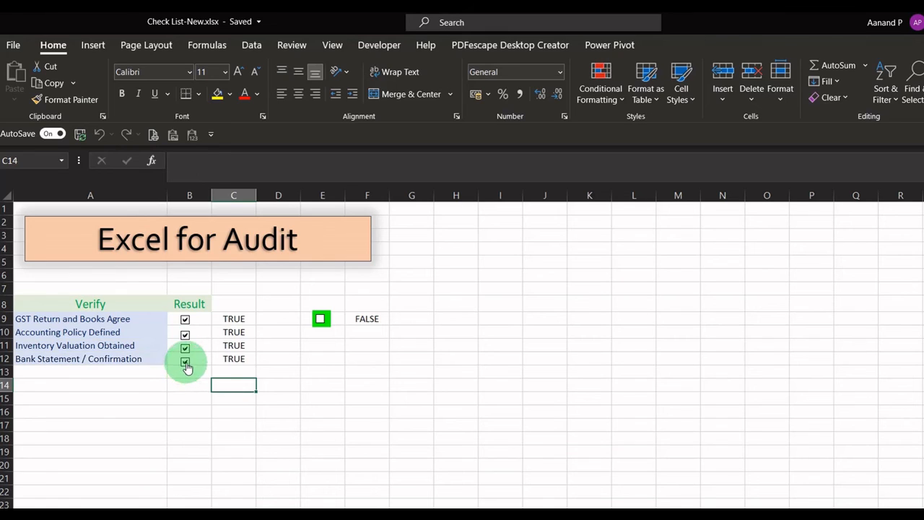
pyautogui.click(186, 362)
pyautogui.click(185, 347)
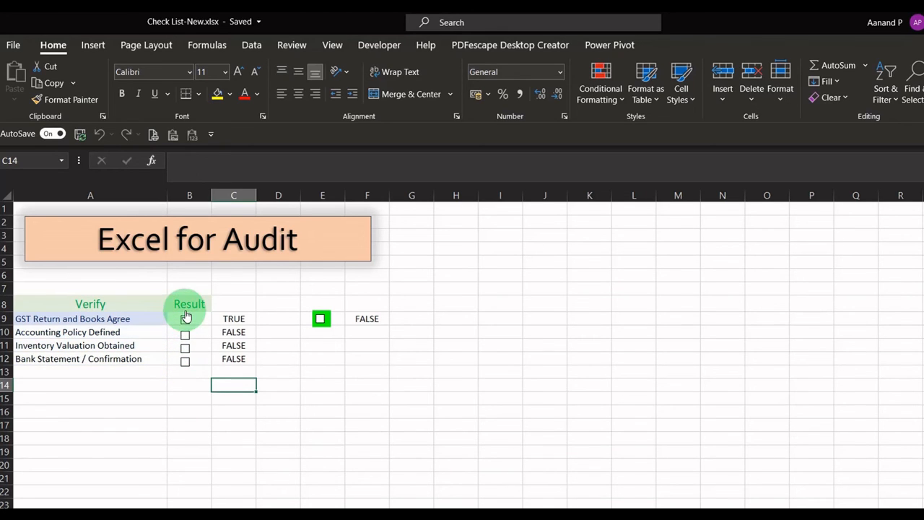